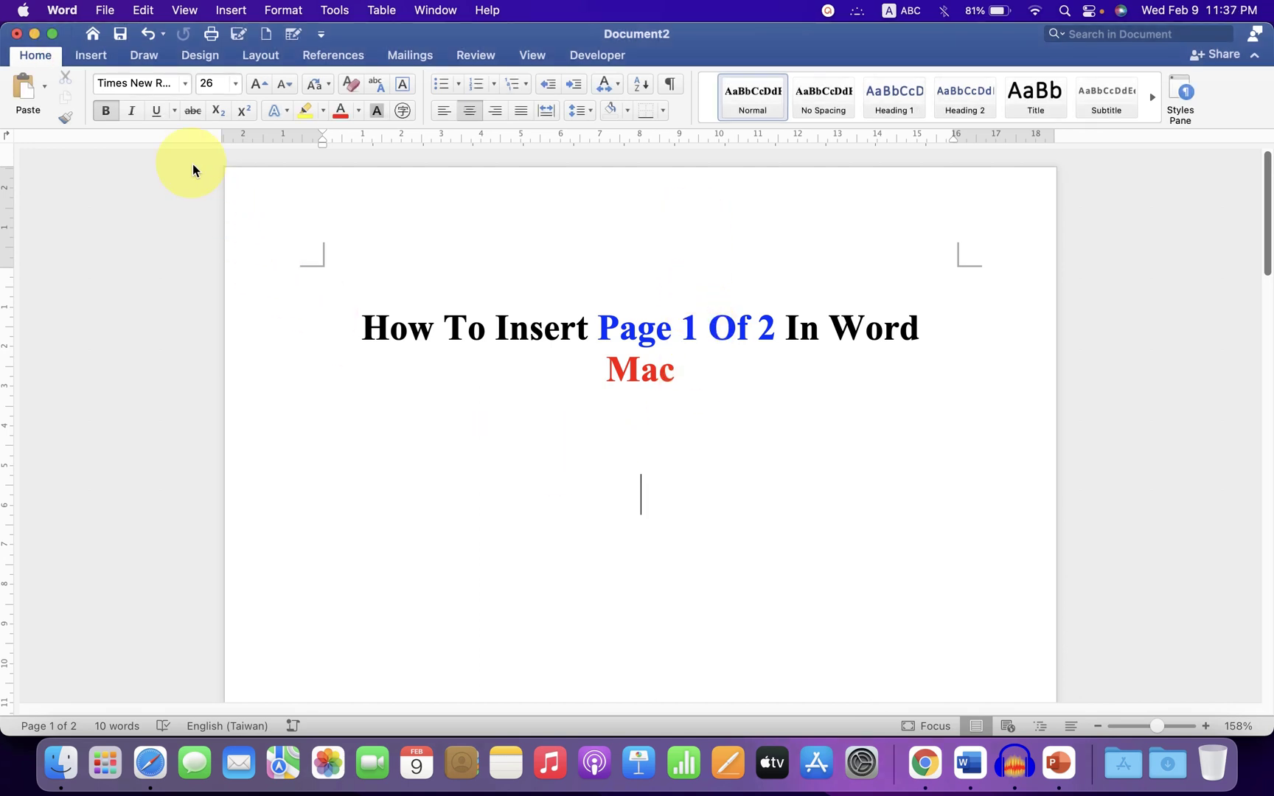
Switch the ribbon to the Insert tab to reach the page number commands.
{"action": "left_click", "coordinate": [92, 55]}
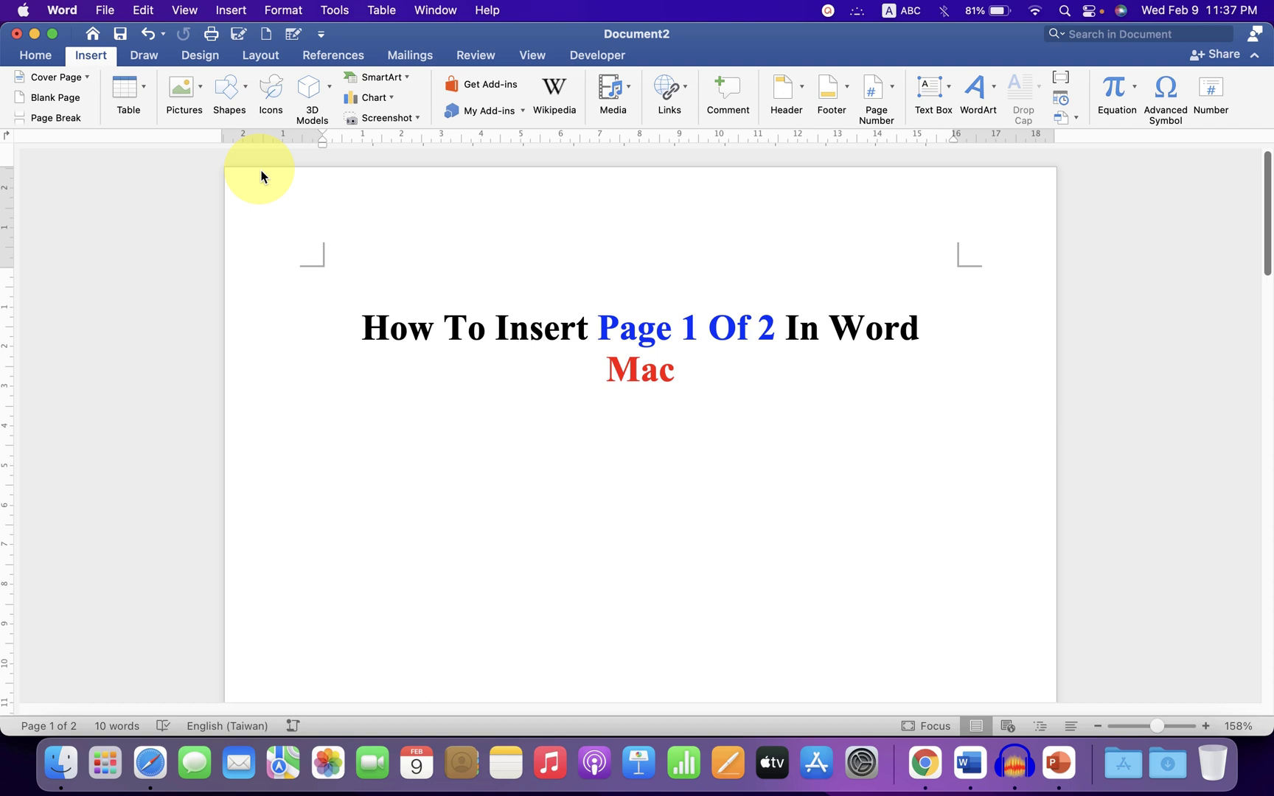
Insert a page number at the top of the page in the header.
{"action": "left_click", "coordinate": [877, 95]}
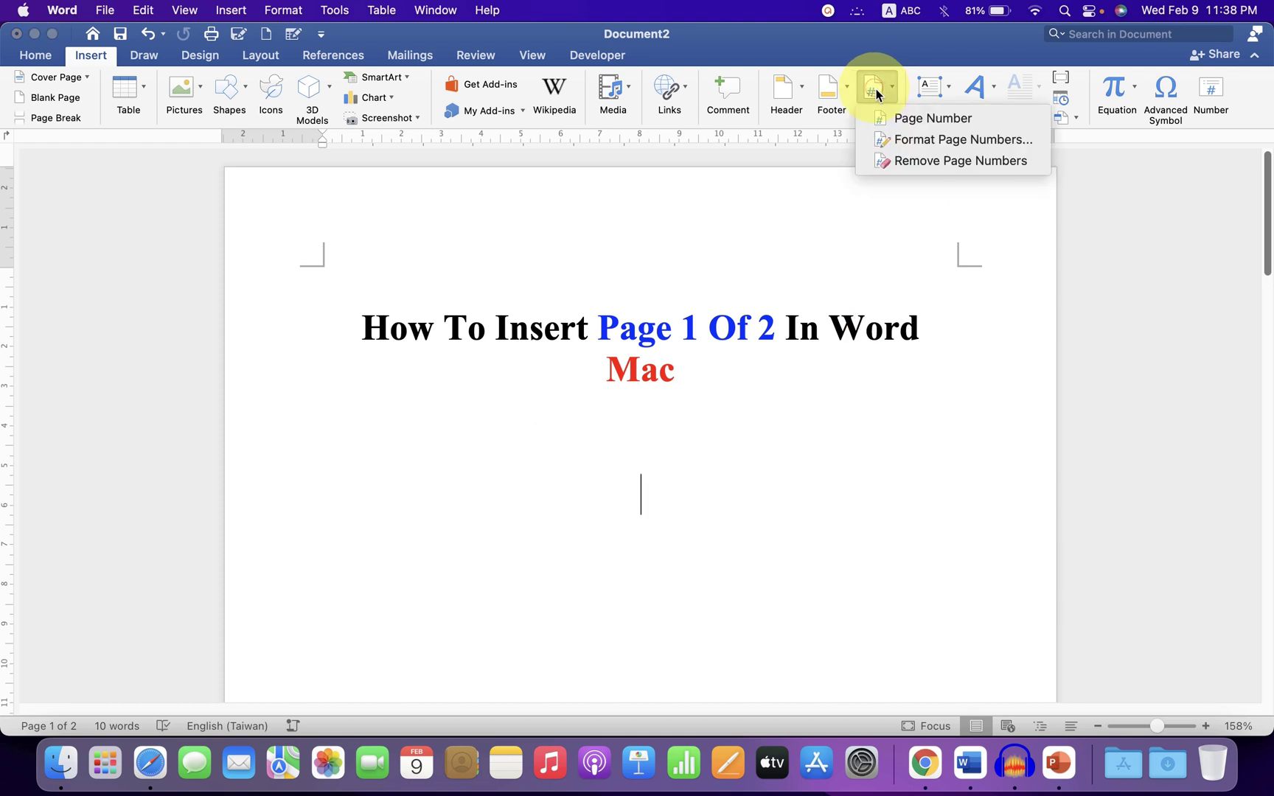
{"action": "left_click", "coordinate": [903, 124]}
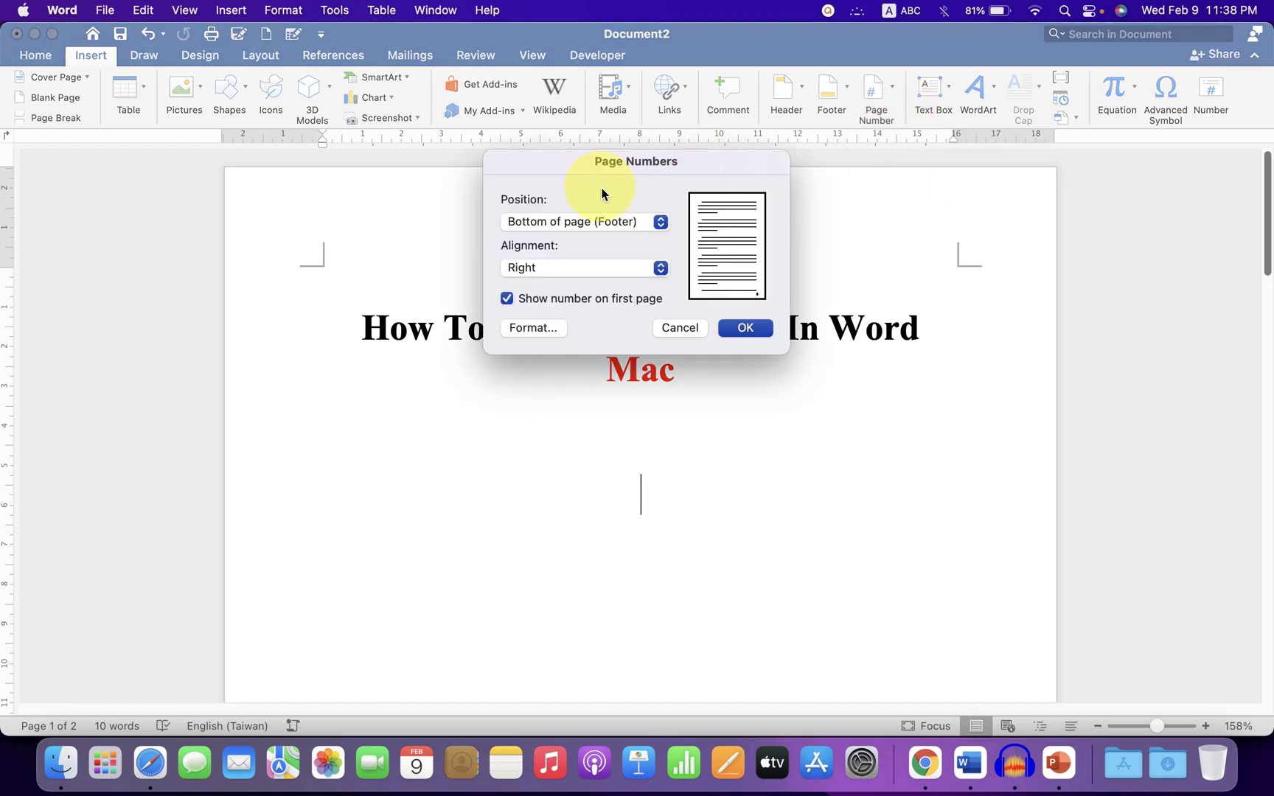
{"action": "left_click_drag", "start_coordinate": [569, 162], "coordinate": [585, 408]}
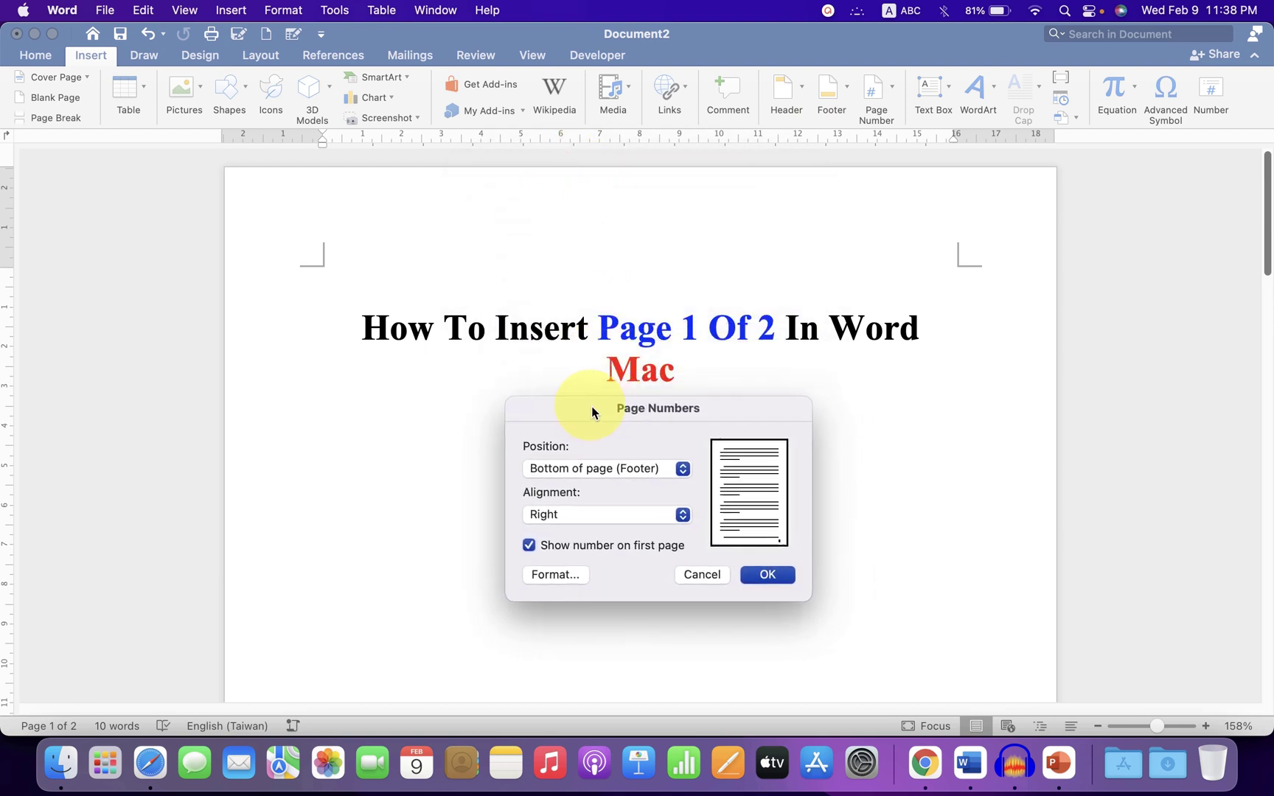
{"action": "left_click", "coordinate": [569, 469]}
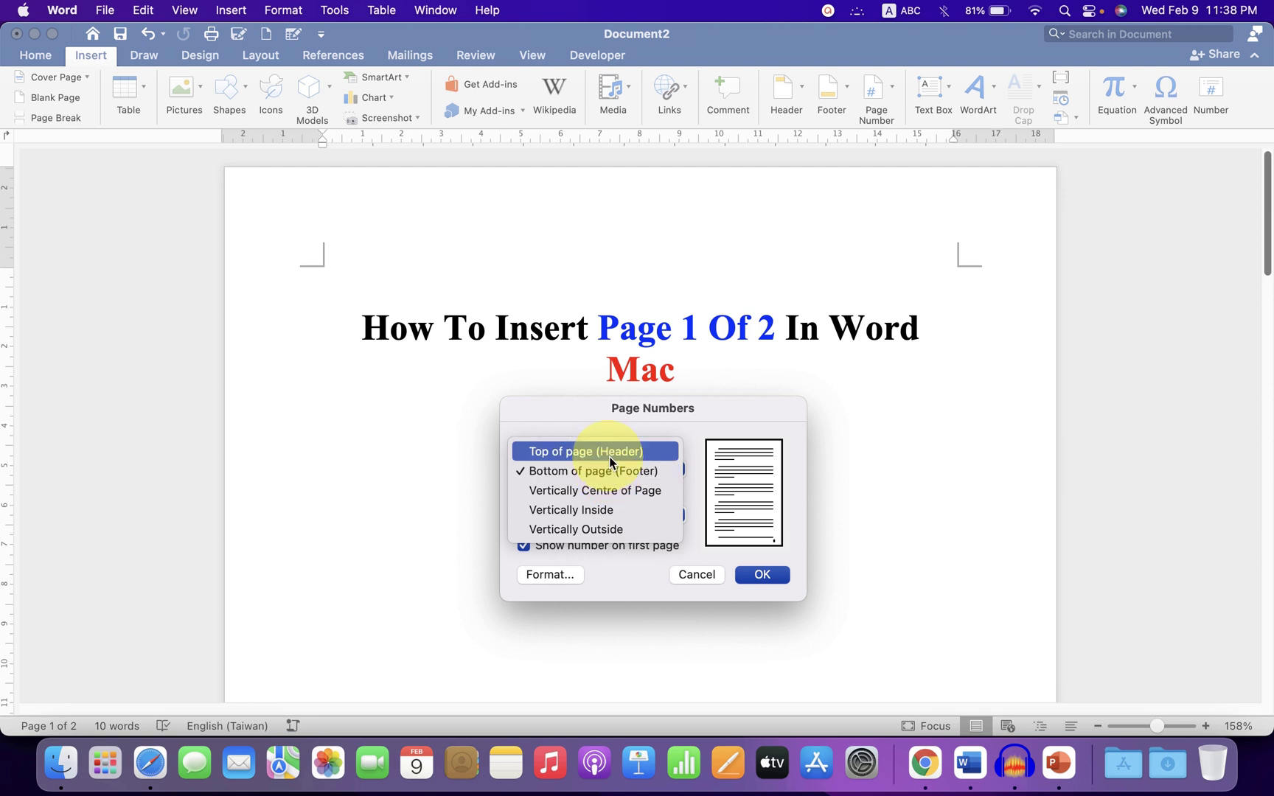
{"action": "left_click", "coordinate": [609, 460]}
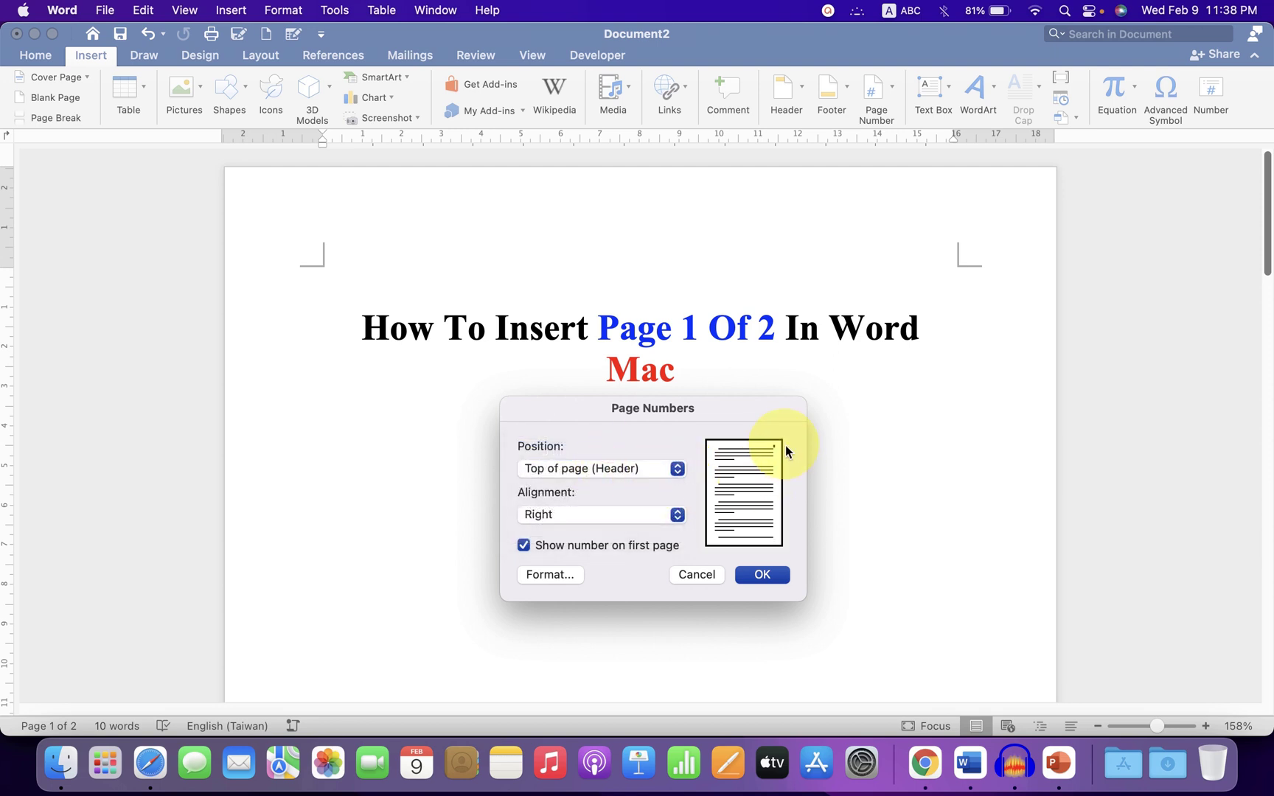
{"action": "left_click", "coordinate": [761, 575]}
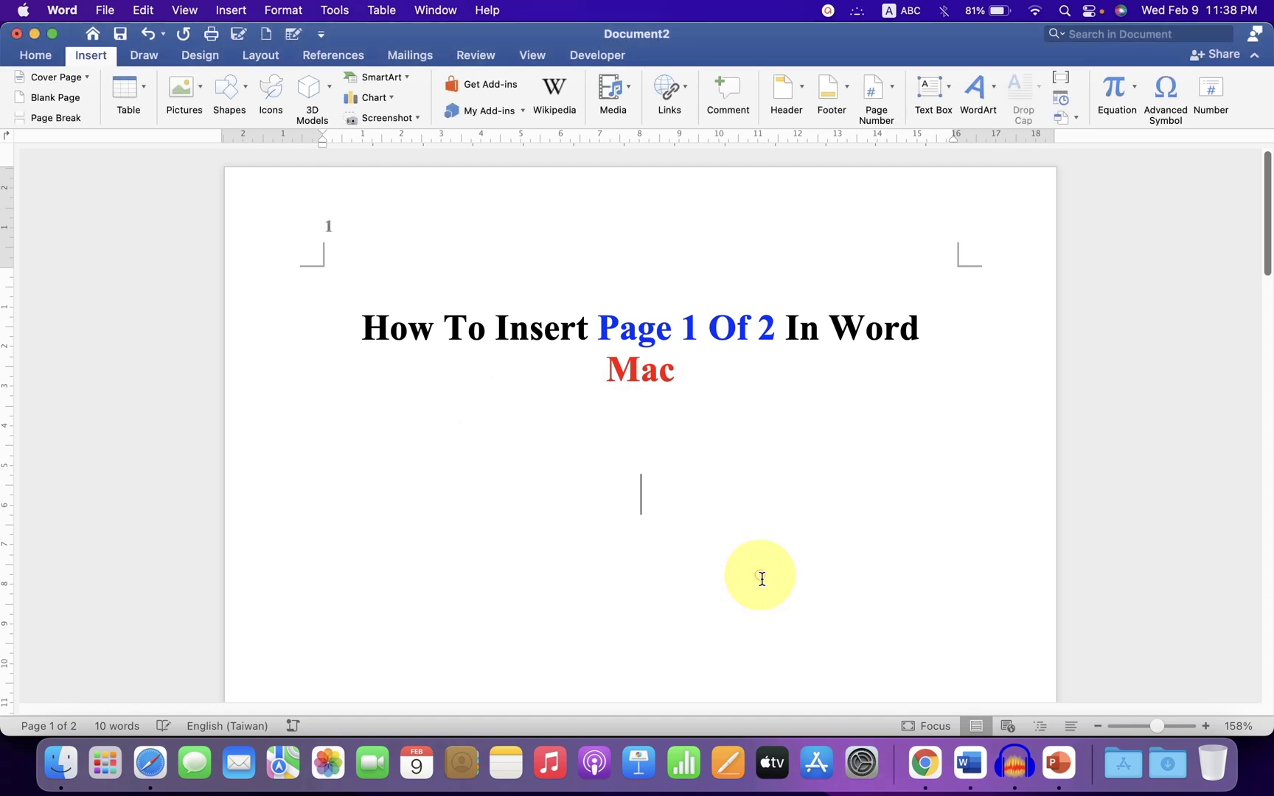
Edit the header page number, placing the cursor before and after it for 'Page 1 of 2'.
{"action": "left_click", "coordinate": [332, 231]}
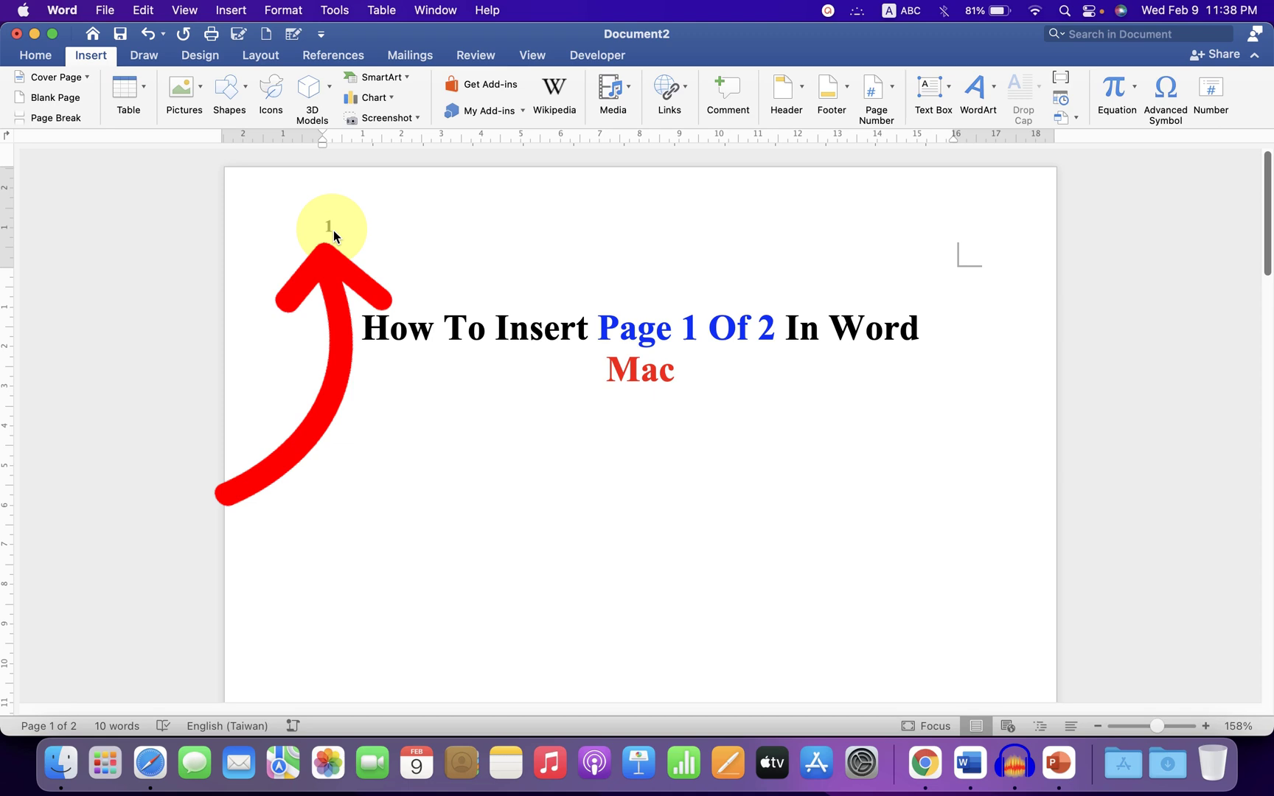
{"action": "double_click", "coordinate": [333, 231]}
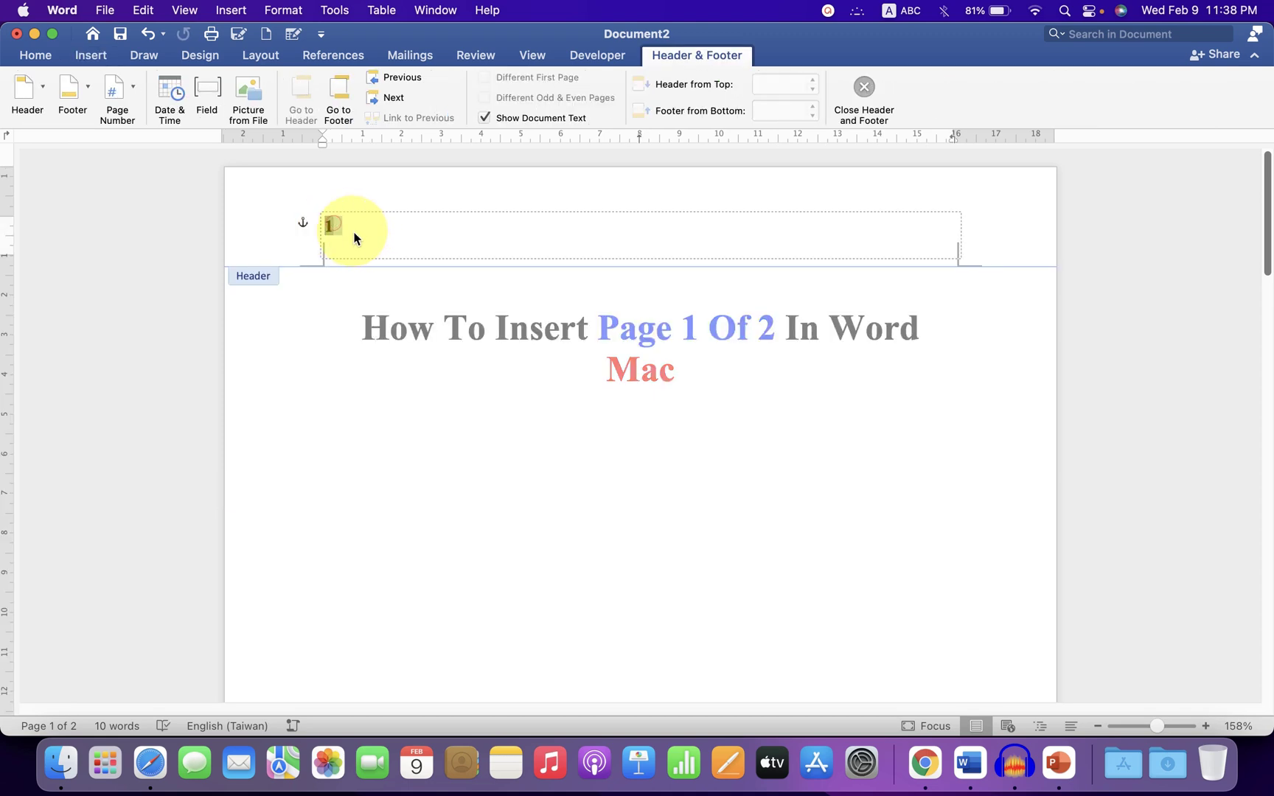
{"action": "key", "text": "Left"}
{"action": "type", "text": "P"}
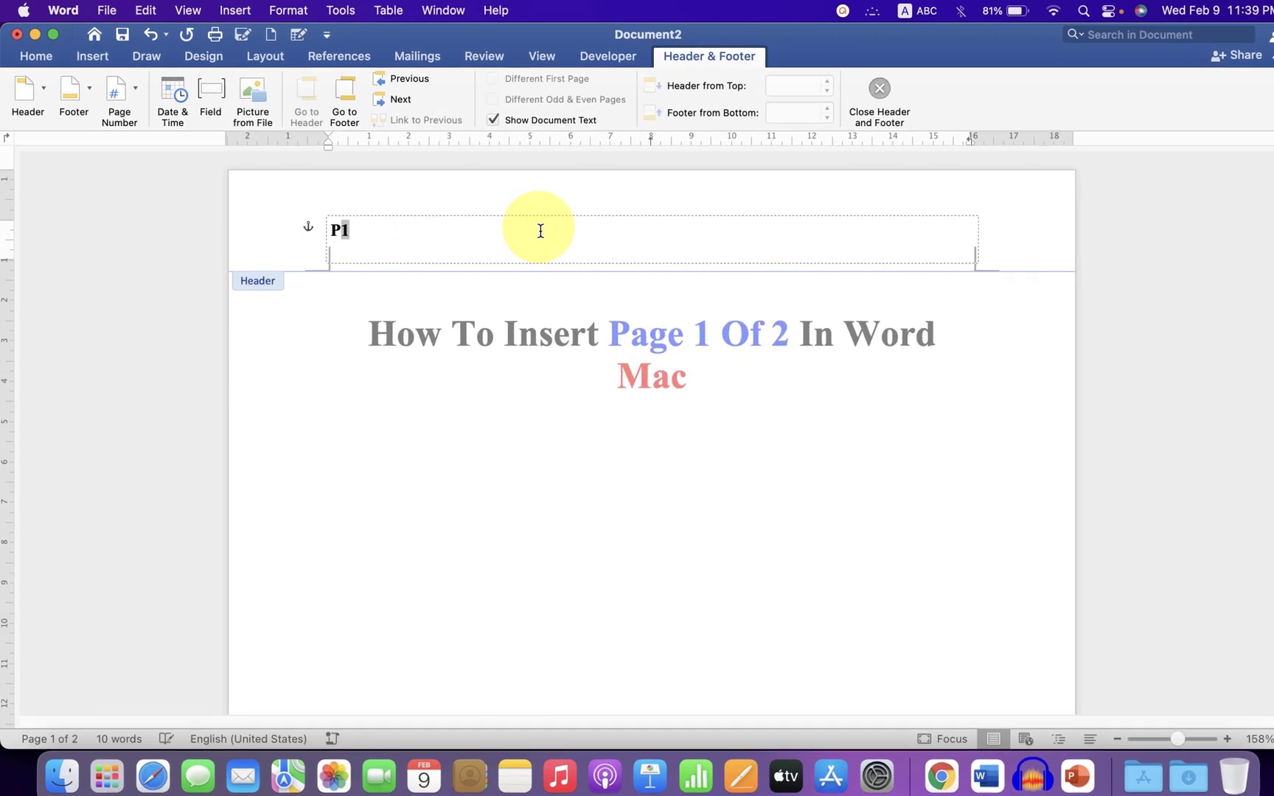
{"action": "type", "text": "age"}
{"action": "key", "text": "Right"}
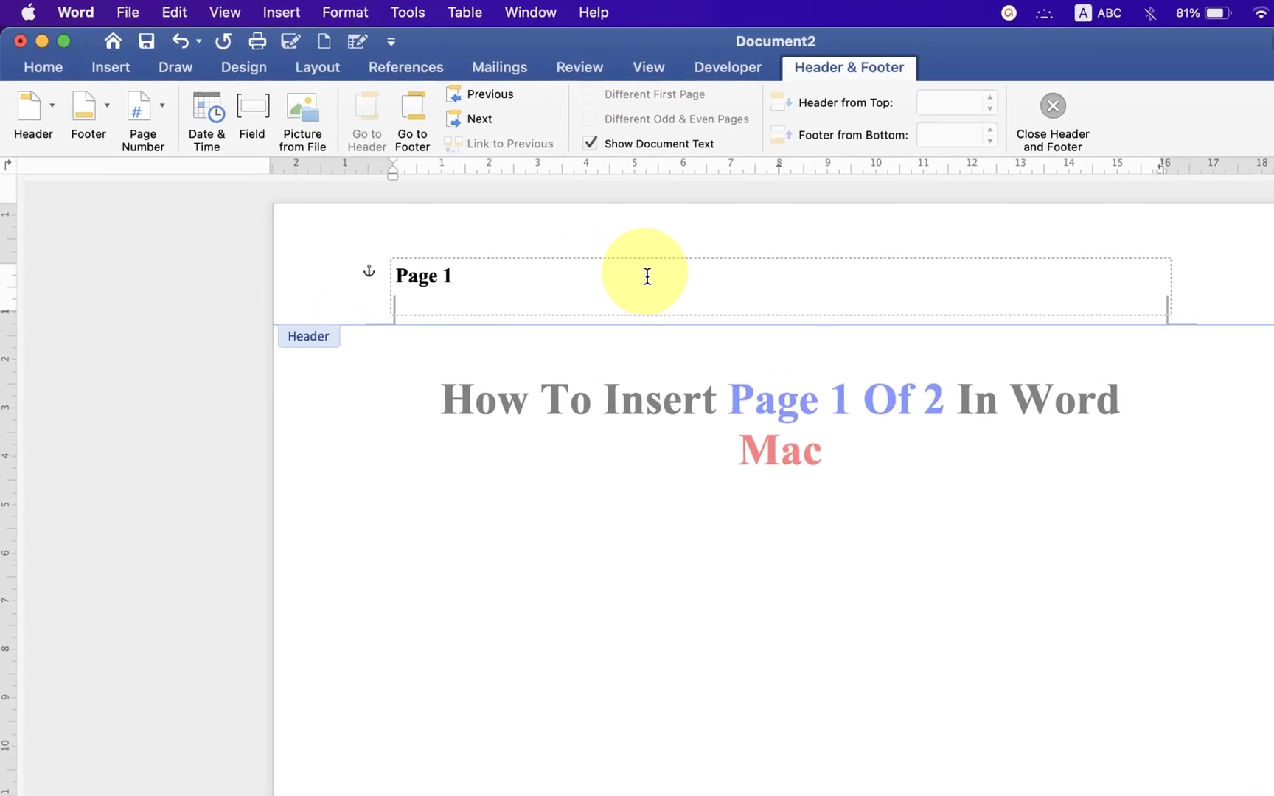
{"action": "type", "text": "of"}
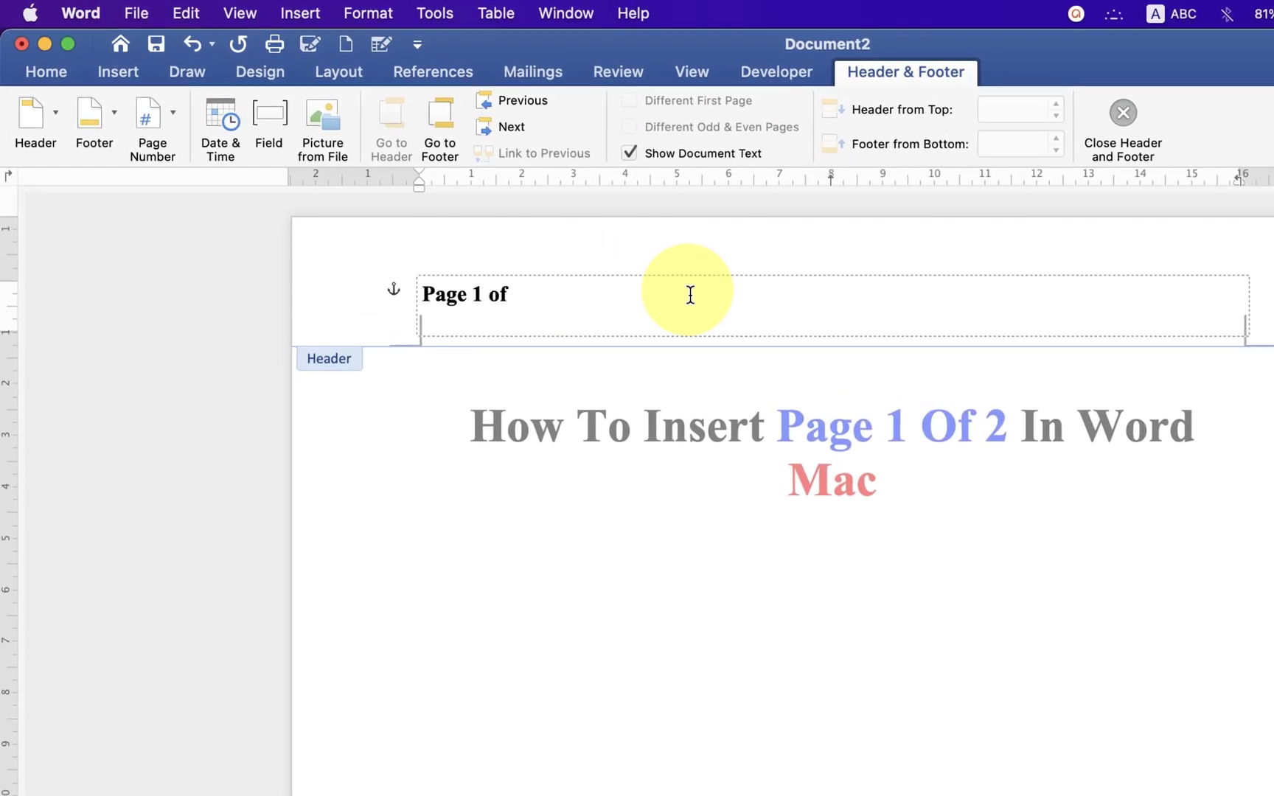
{"action": "type", "text": " 2"}
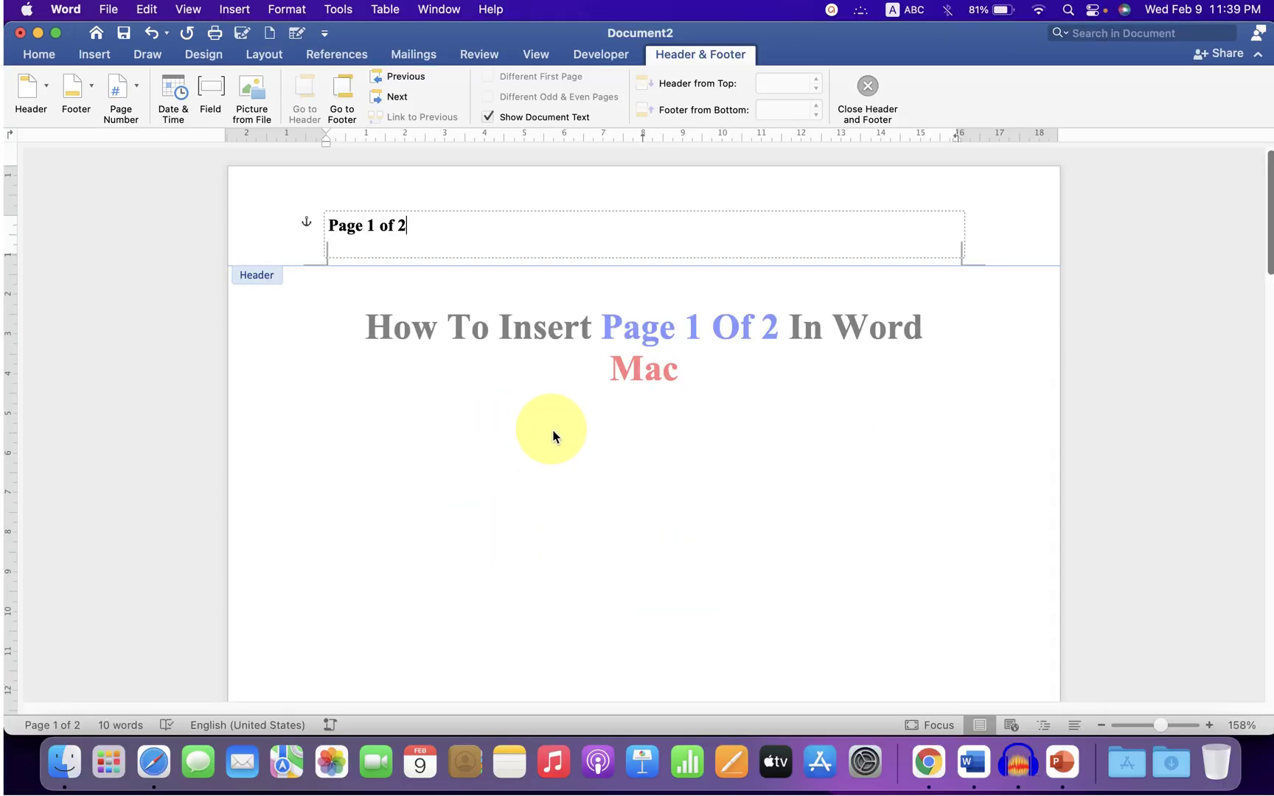
{"action": "double_click", "coordinate": [553, 436]}
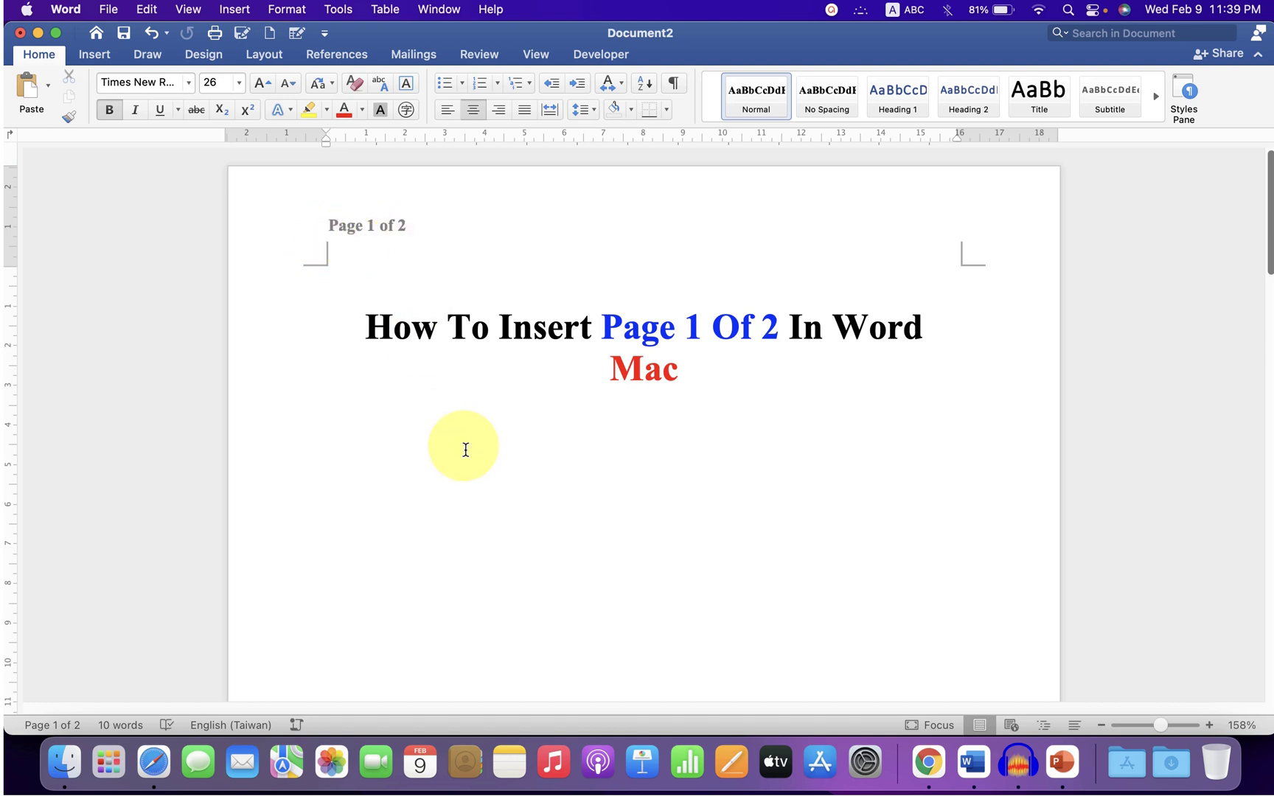
{"action": "scroll", "coordinate": [465, 450], "scroll_direction": "down", "scroll_amount": 1}
{"action": "scroll", "coordinate": [464, 450], "scroll_direction": "down", "scroll_amount": 5}
{"action": "scroll", "coordinate": [466, 457], "scroll_direction": "down", "scroll_amount": 5}
{"action": "scroll", "coordinate": [465, 468], "scroll_direction": "down", "scroll_amount": 5}
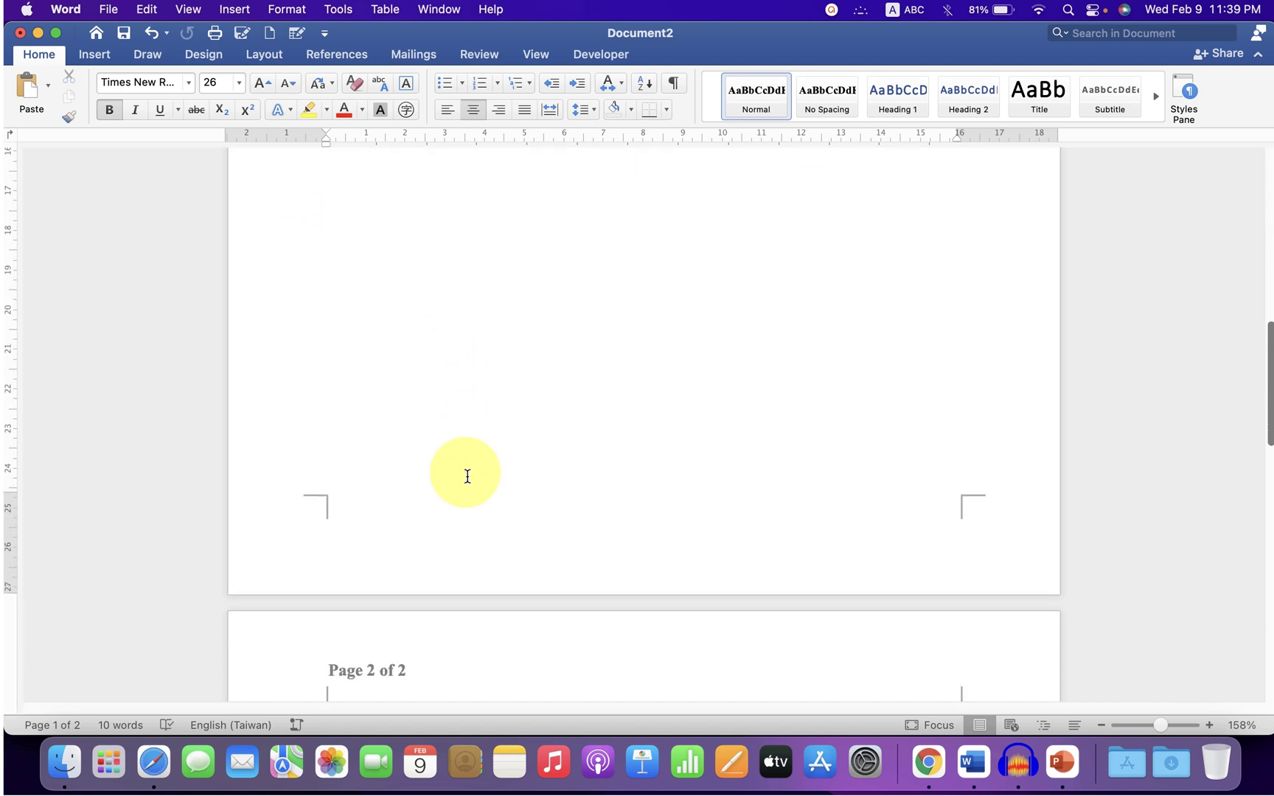
{"action": "scroll", "coordinate": [467, 479], "scroll_direction": "down", "scroll_amount": 3}
{"action": "scroll", "coordinate": [467, 478], "scroll_direction": "down", "scroll_amount": 1}
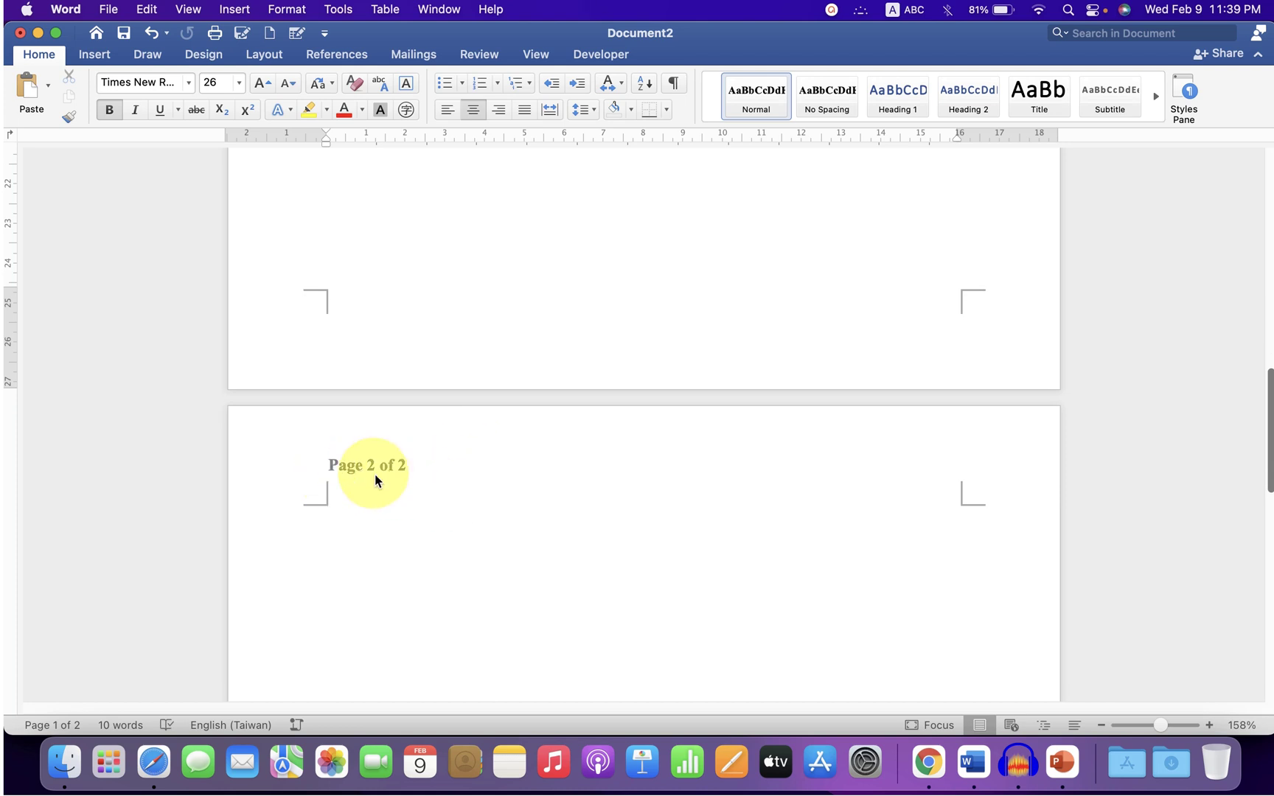
{"action": "scroll", "coordinate": [706, 571], "scroll_direction": "up", "scroll_amount": 15}
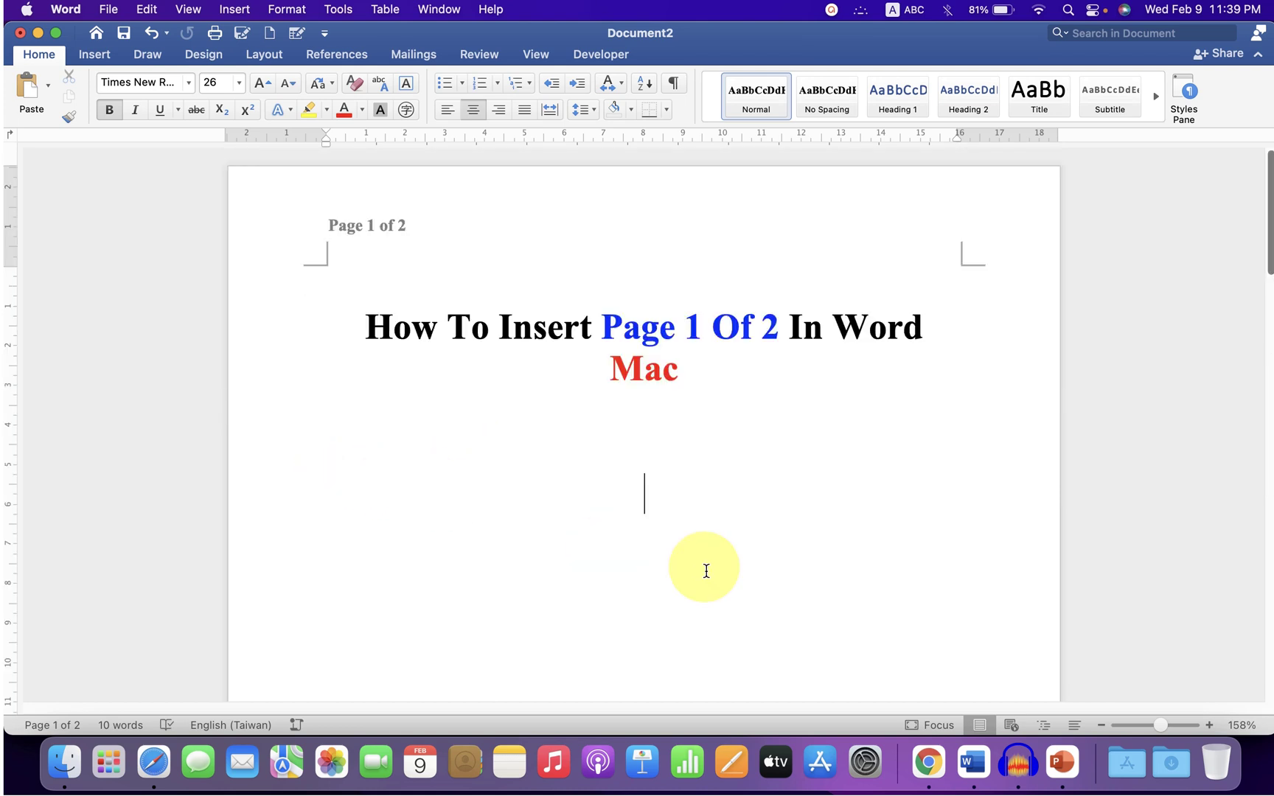